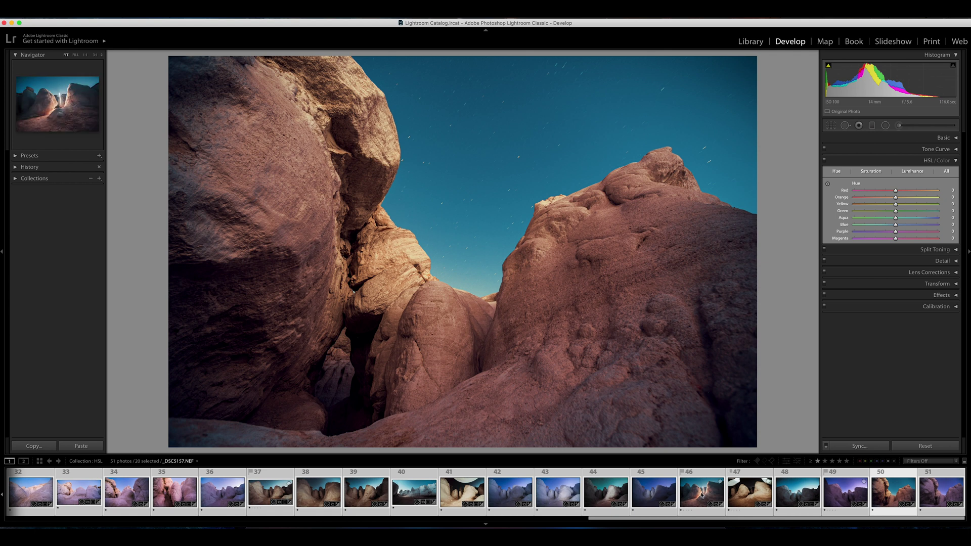
Look through several of the canyon photos and bring up photo 50, _DSC5162.NEF
left_click(713, 495)
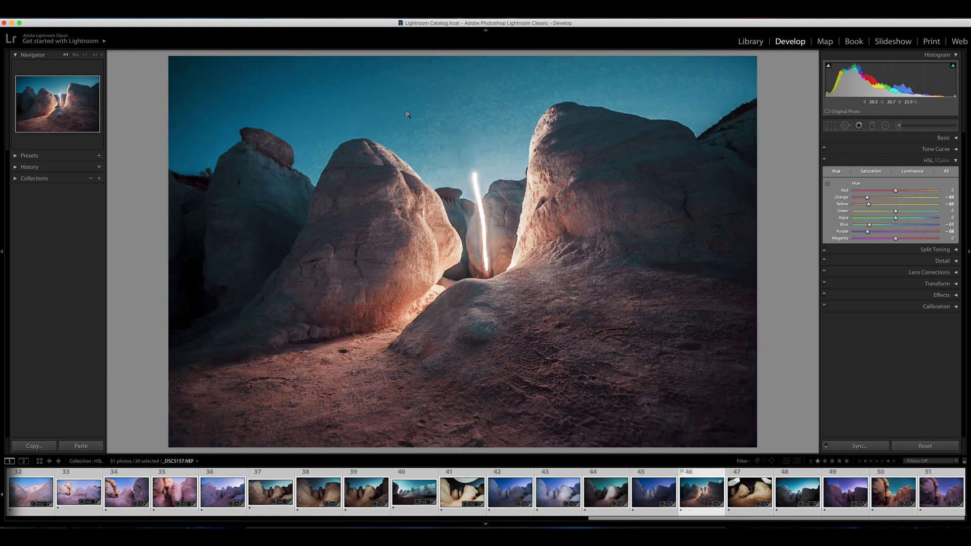
left_click(184, 490)
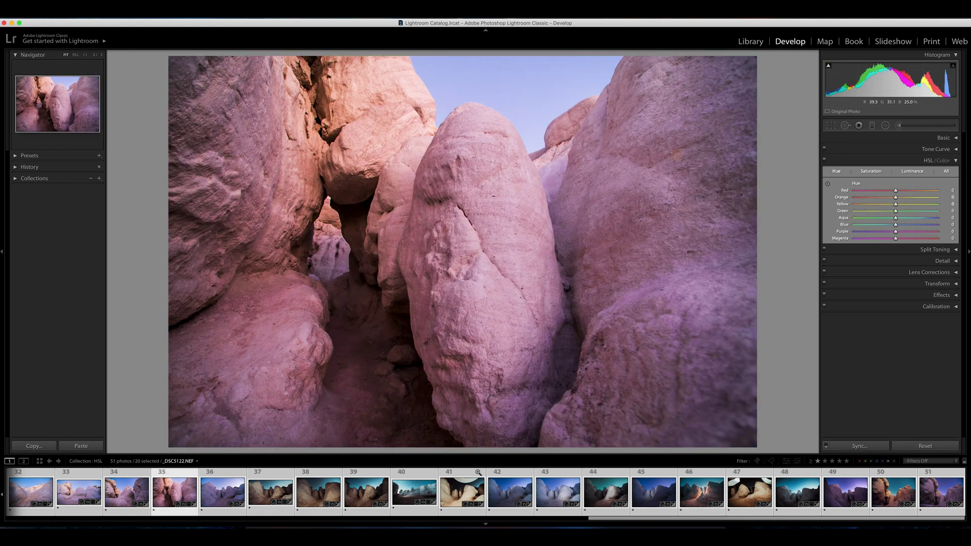
left_click(372, 495)
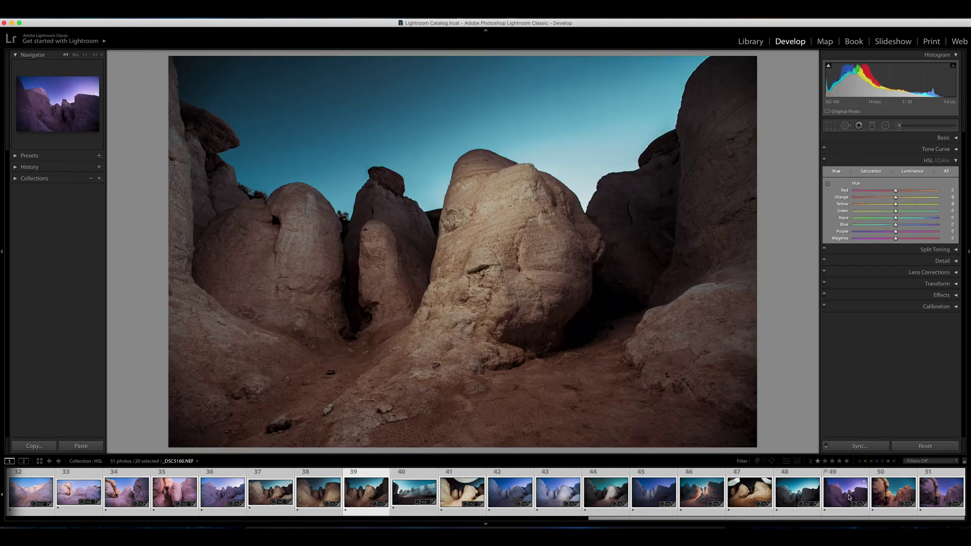
left_click(892, 493)
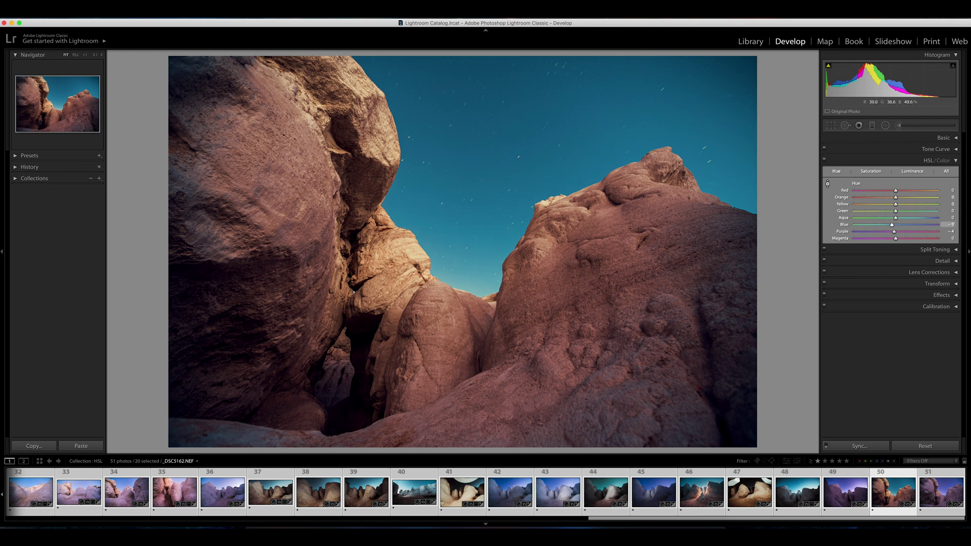
Try turning the sky magenta with the hue at Blue +100 and Purple +25, and reset all hue sliders to zero
left_click_drag(557, 151, 557, 98)
left_click(863, 172)
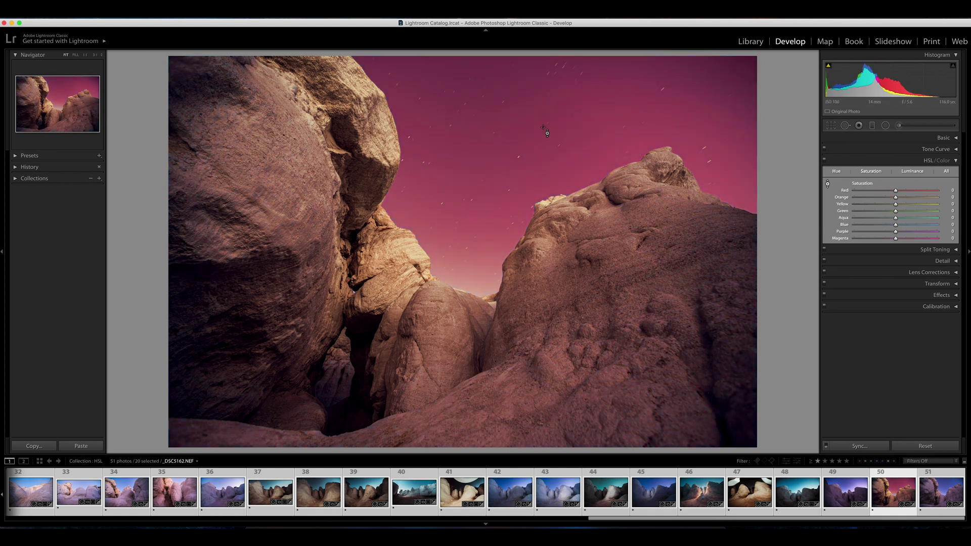
mouse_move(470, 134)
left_mouse_down()
mouse_move(470, 177)
mouse_move(471, 133)
left_mouse_up()
left_click(871, 174)
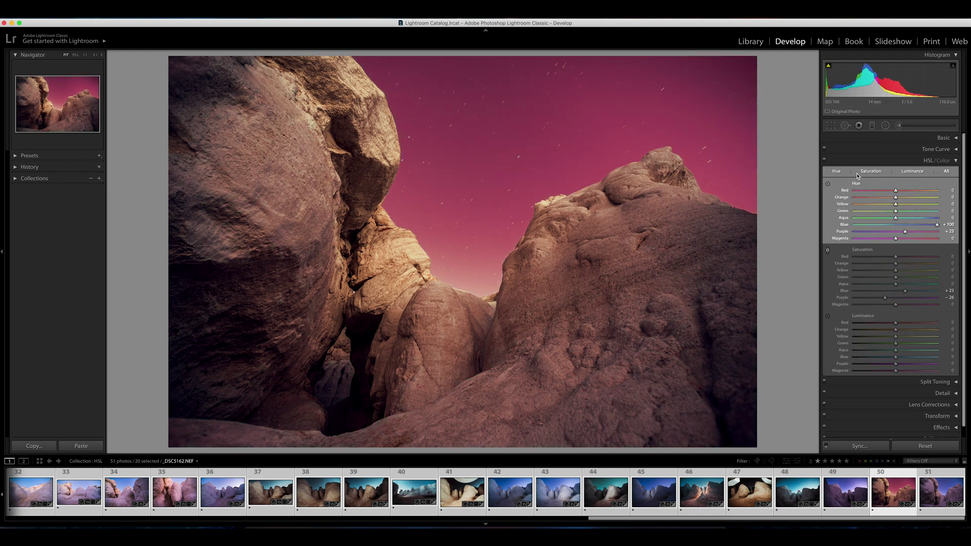
left_click(840, 173)
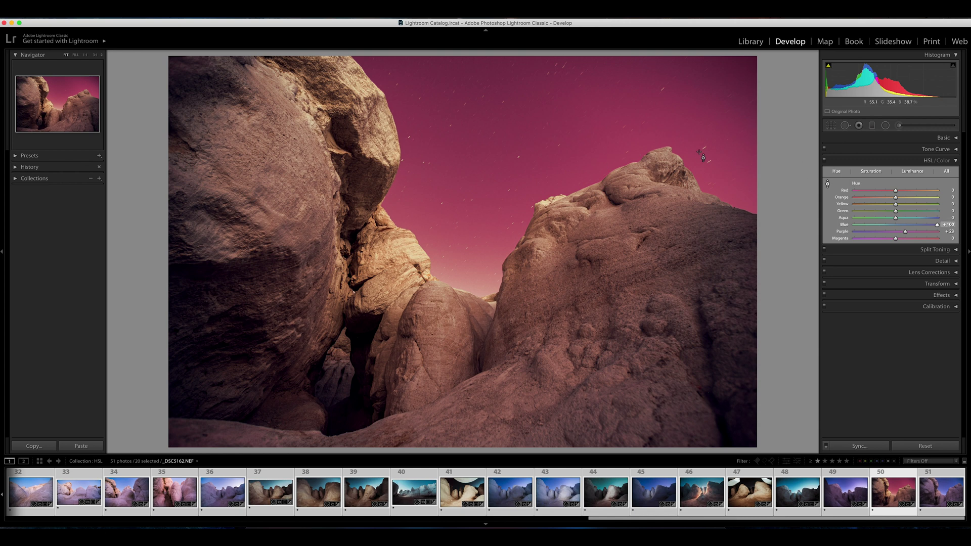
left_click_drag(891, 225, 902, 234)
double_click(902, 232)
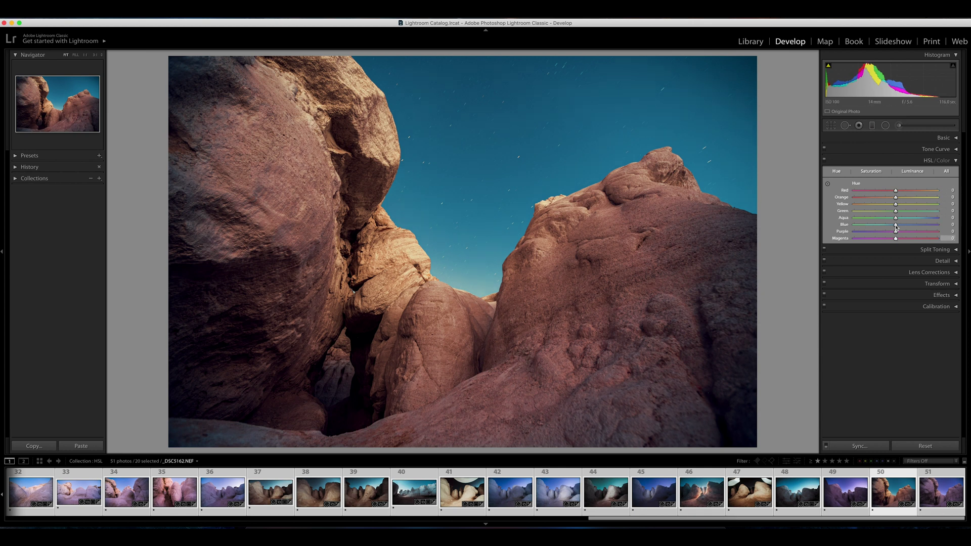
Try the Magenta hue at +50 and vary the sky's hue between teal at Blue −57, Purple −25 and magenta at Purple +43
left_click(827, 184)
left_click_drag(856, 238, 888, 238)
left_click_drag(891, 224, 871, 225)
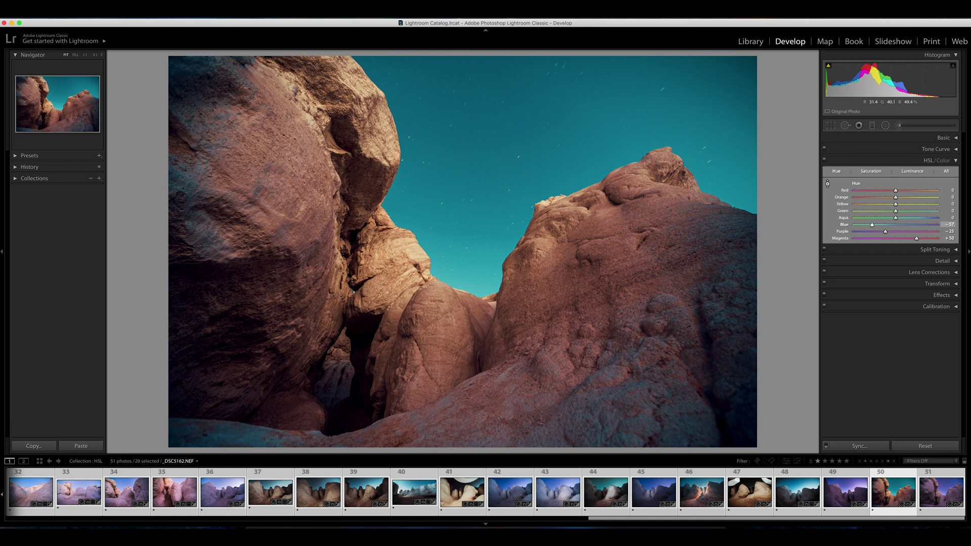
left_click_drag(873, 225, 889, 225)
left_click_drag(505, 147, 506, 104)
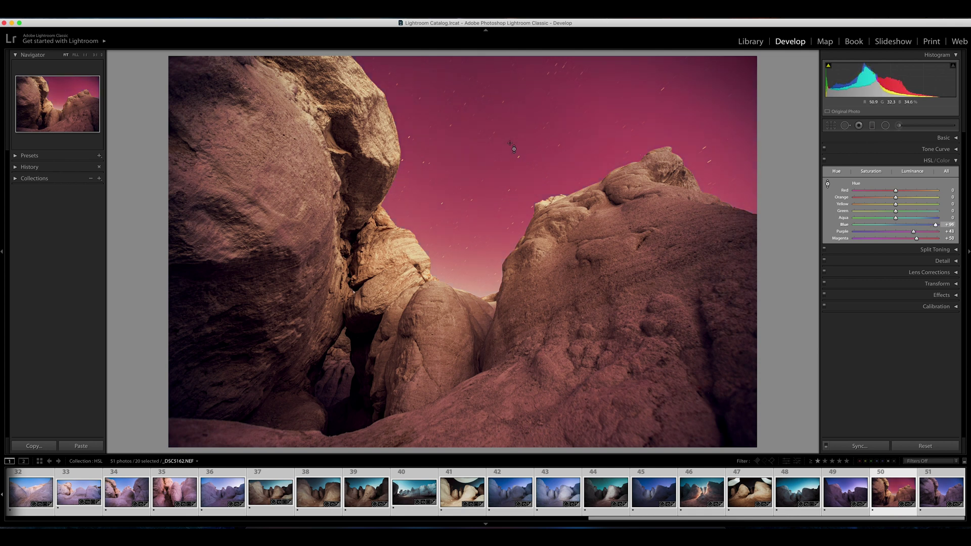
Shift the rocks' hue to Red −32 and Magenta −100, and the sky's hue to Blue −58 and Purple −25
left_click_drag(514, 158, 730, 304)
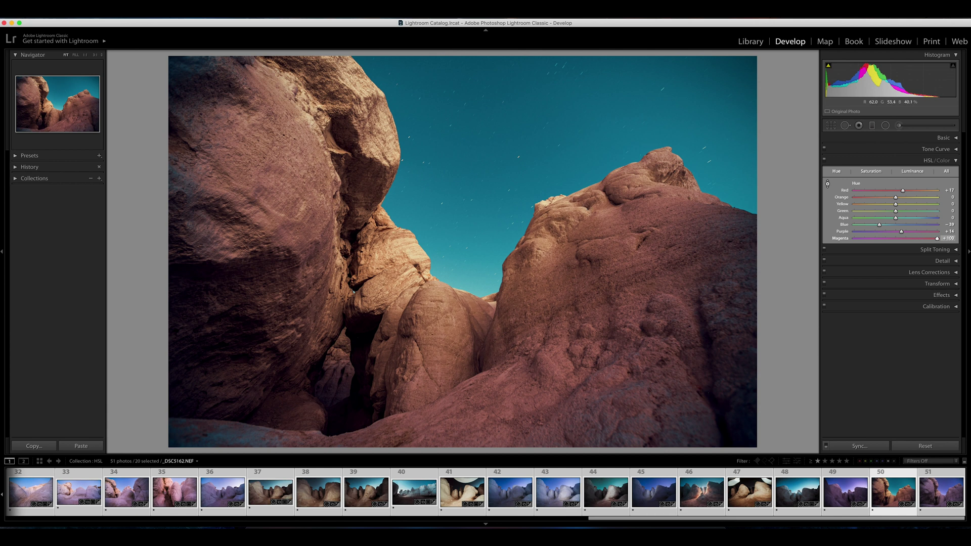
left_click_drag(556, 211, 558, 217)
key("z")
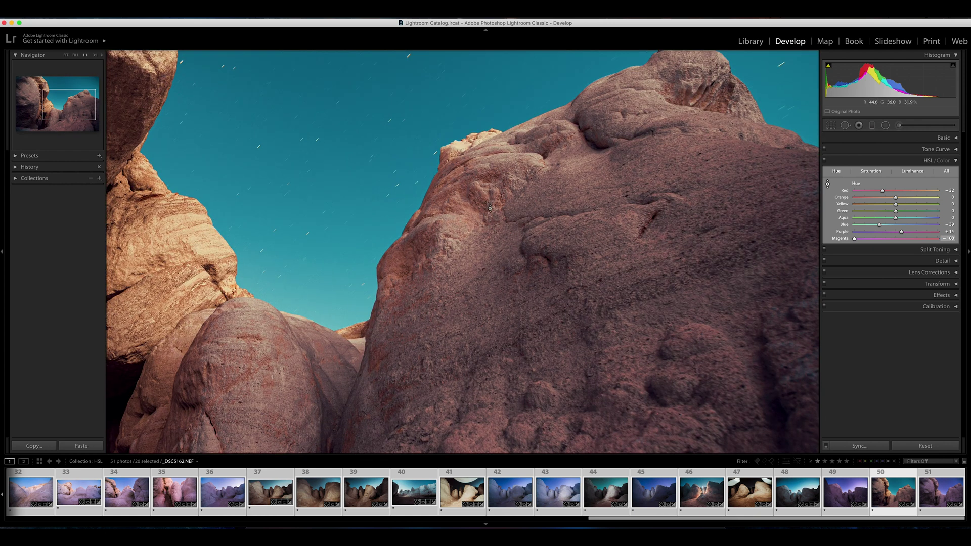
mouse_move(379, 105)
left_mouse_down()
mouse_move(379, 137)
mouse_move(376, 104)
left_mouse_up()
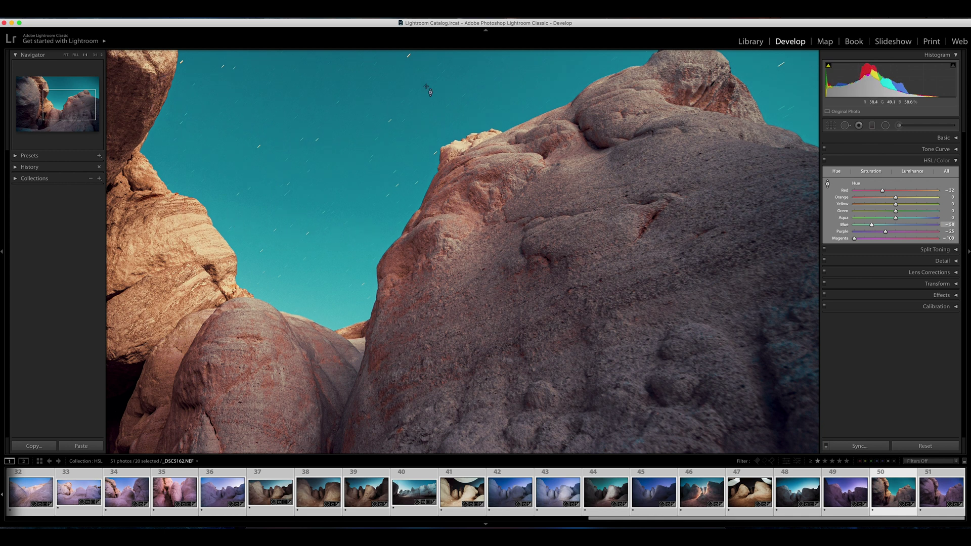
Refine the sky and rock hues to Blue −38, Purple −60 and Magenta −66
mouse_move(426, 80)
left_mouse_down()
mouse_move(425, 142)
mouse_move(426, 53)
mouse_move(425, 112)
mouse_move(430, 86)
left_mouse_up()
left_click_drag(556, 284, 556, 339)
left_click_drag(578, 178, 578, 218)
key("z")
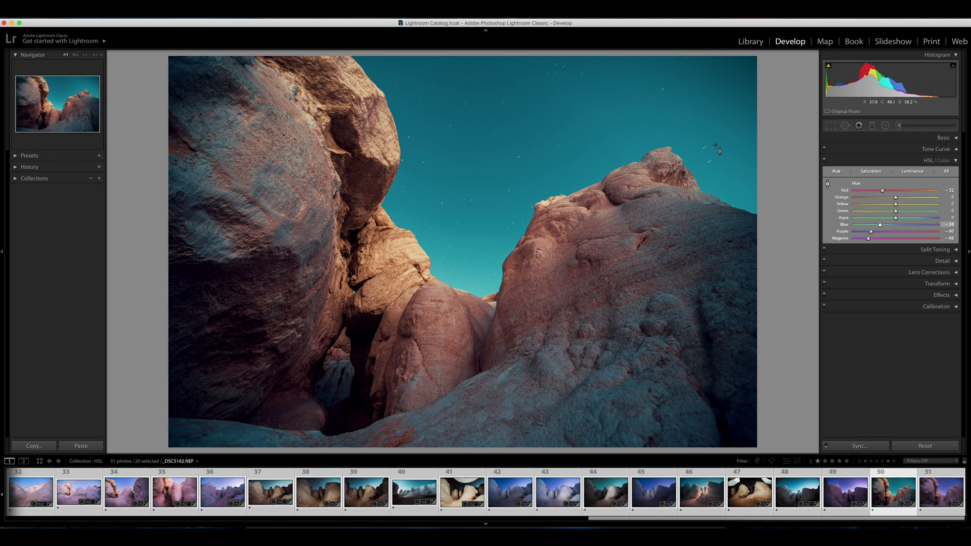
Try the saturation at Blue +44 and Purple +74 for the sky and at Magenta −80 for the rocks
left_click(880, 172)
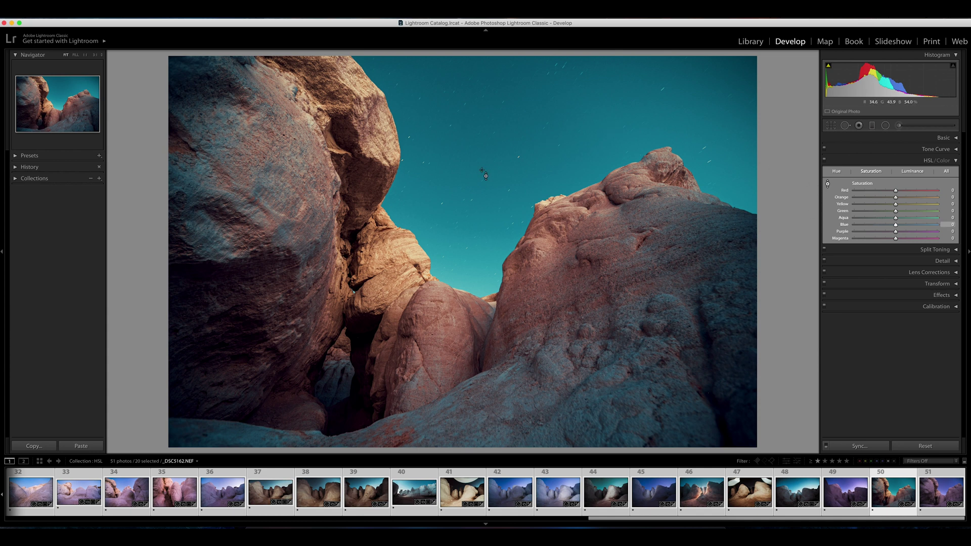
left_click_drag(484, 174, 484, 132)
left_click_drag(494, 266, 494, 277)
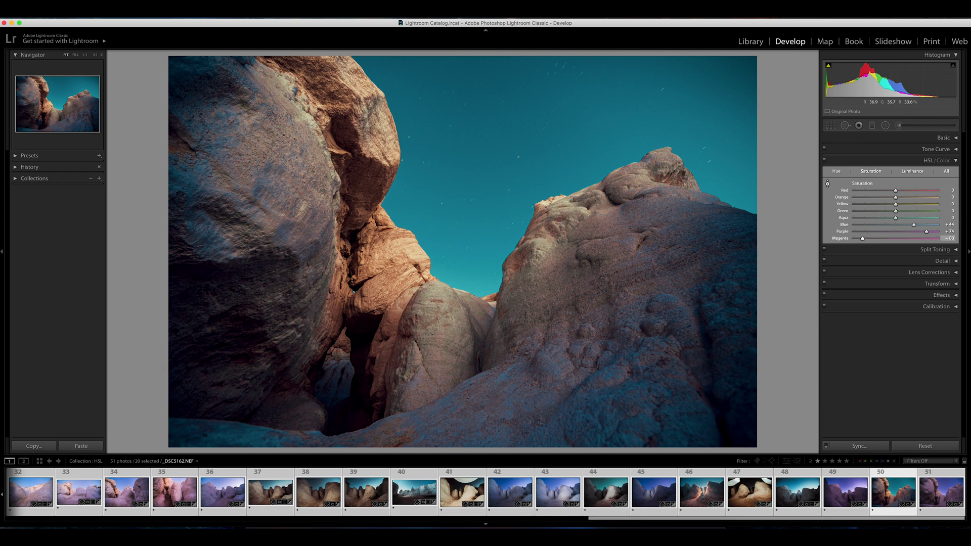
key("Down")
key("Down")
key("Down")
key("Down")
Try desaturating the warm rocks to Red −10 and Orange −39, and reset all saturation sliders to zero
left_click_drag(550, 268, 551, 220)
left_click_drag(421, 271, 422, 304)
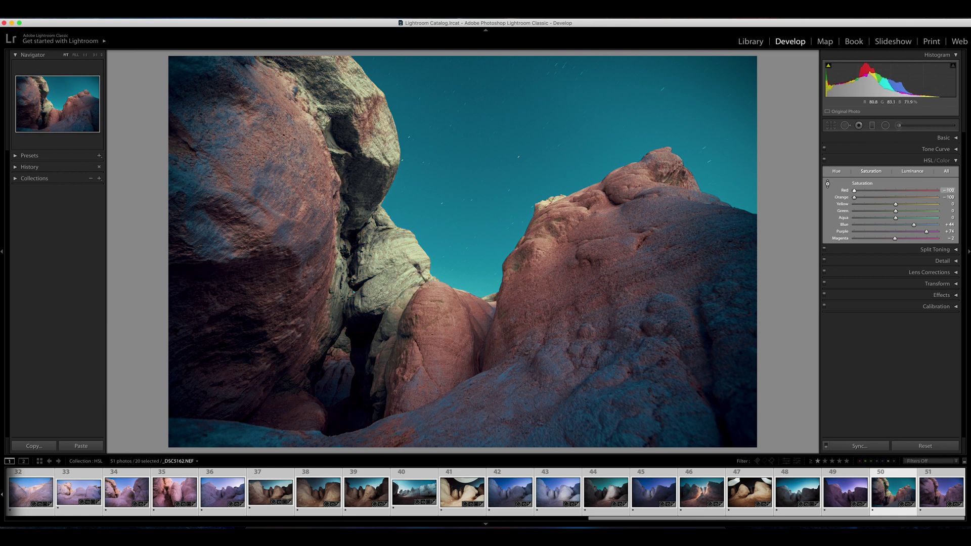
left_click_drag(422, 261, 419, 297)
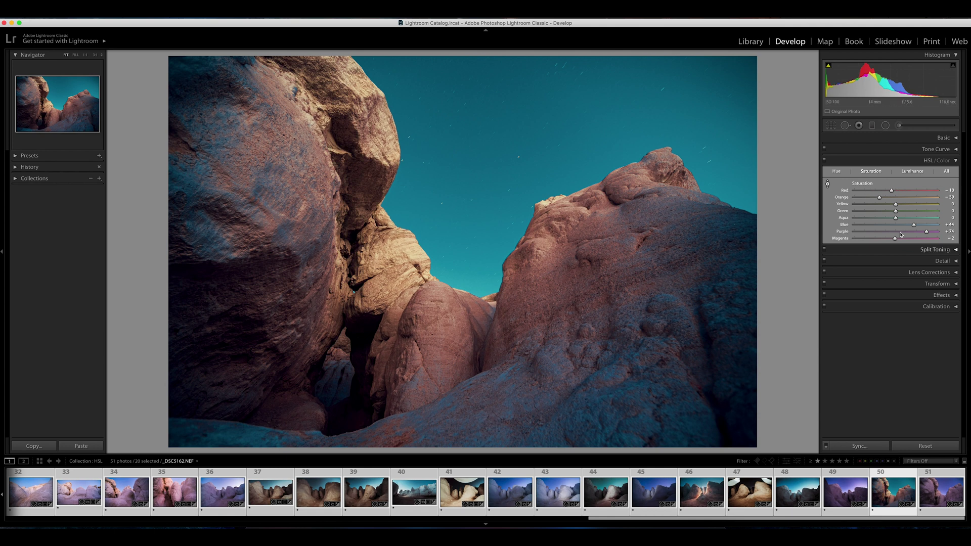
double_click(870, 186)
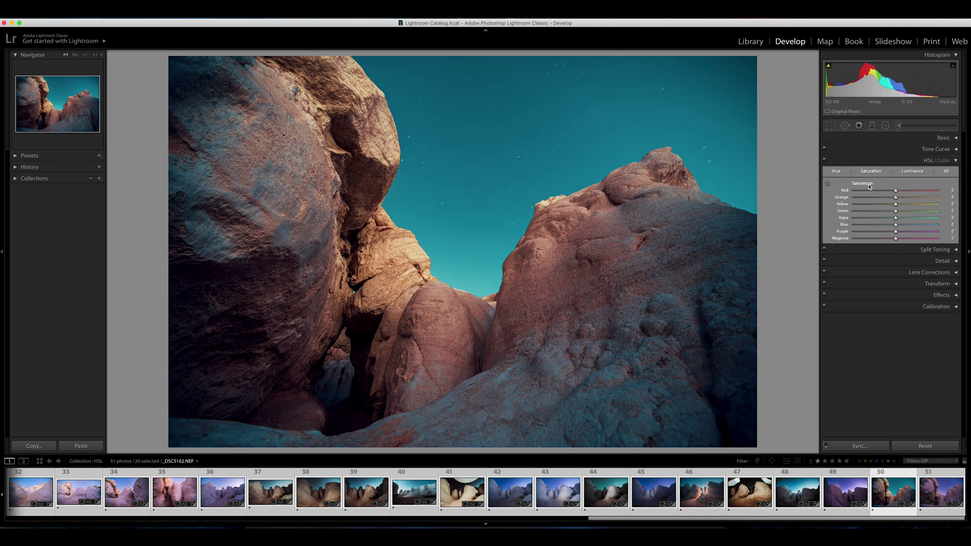
Lower the sky's luminance to Blue −49 and Purple −24, and the rocks' luminance to Red −38 and Orange −8
left_click(914, 173)
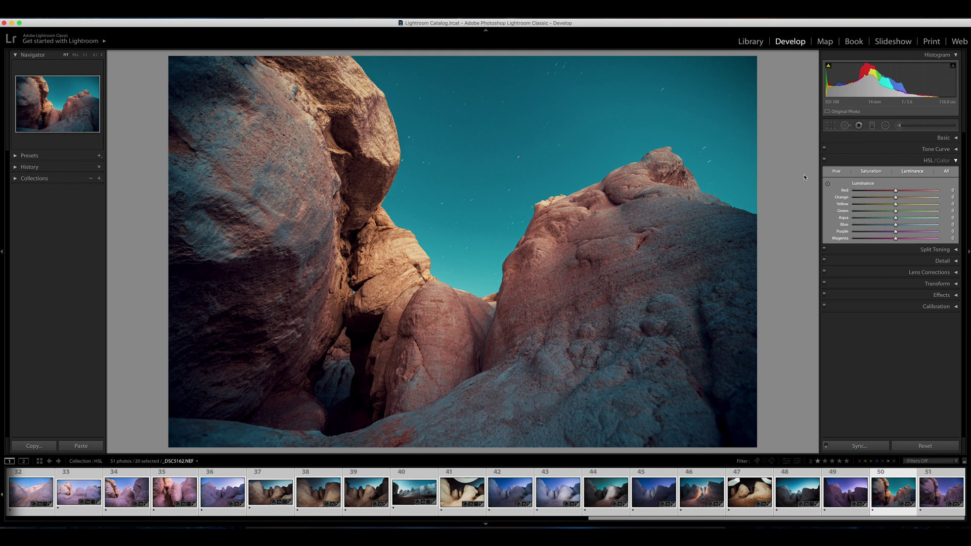
left_click(828, 185)
left_click_drag(493, 160, 493, 200)
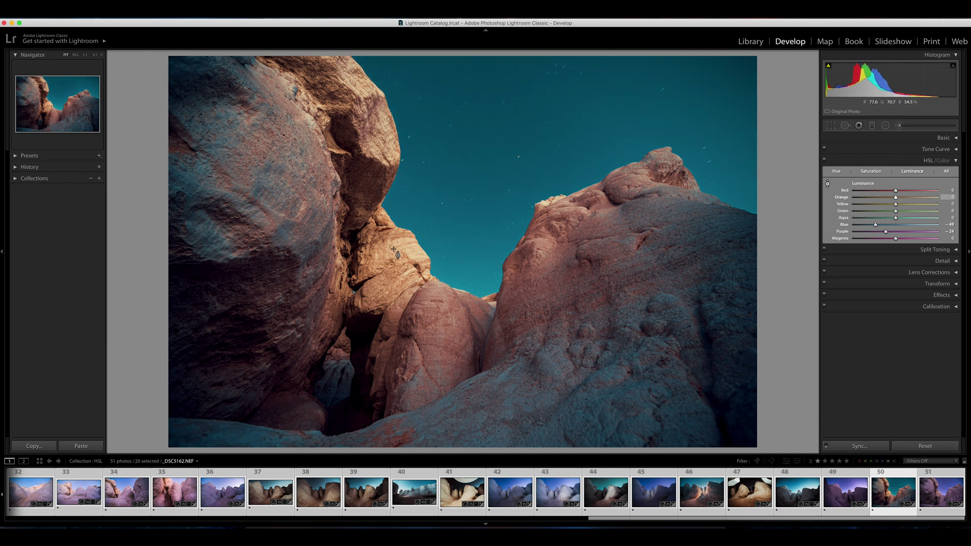
left_click_drag(407, 287, 407, 316)
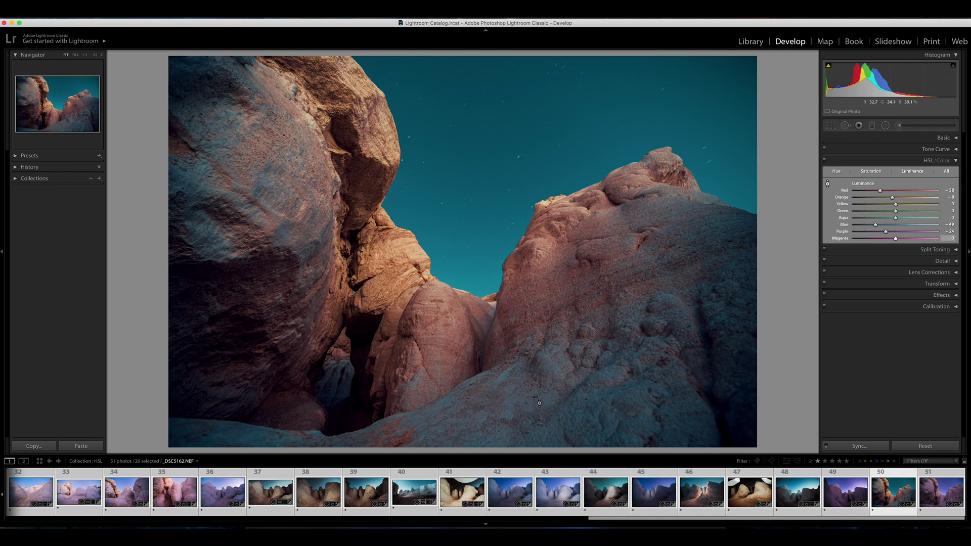
Brighten the pink rock areas by raising the Magenta luminance to +21
left_click_drag(539, 403, 539, 410)
left_click_drag(541, 320, 540, 302)
left_click_drag(537, 240, 537, 236)
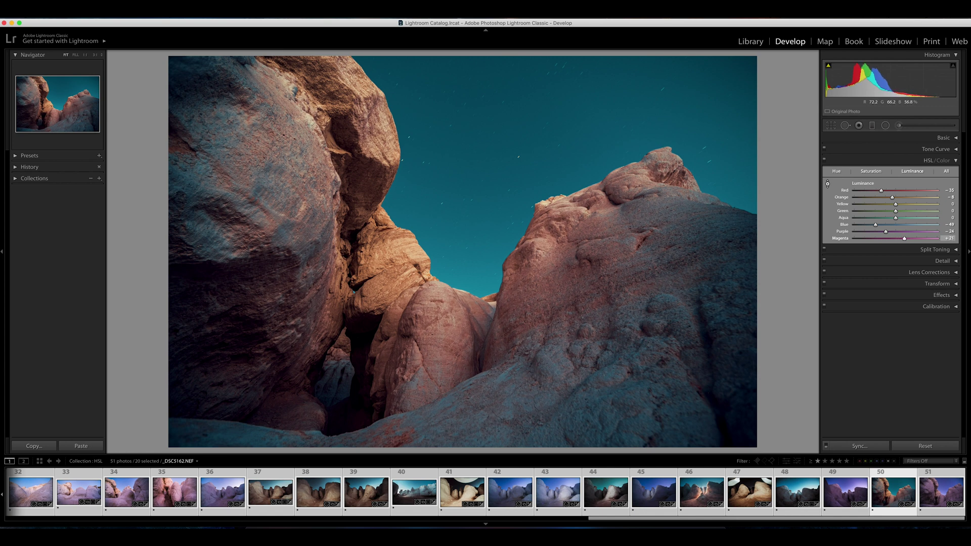
Raise the pink rocks' saturation to Magenta +51 and Red +1
left_click(872, 172)
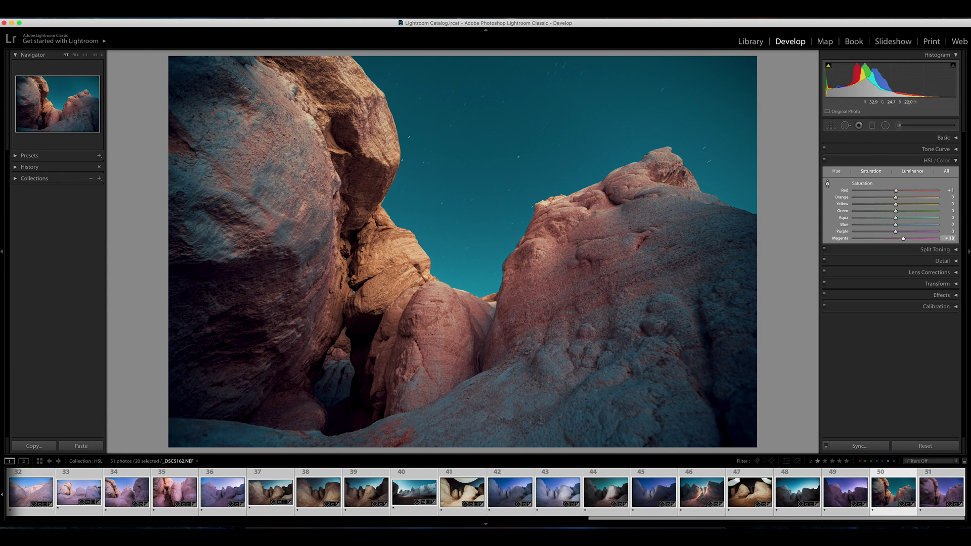
mouse_move(585, 247)
left_mouse_down()
mouse_move(586, 236)
mouse_move(586, 245)
left_mouse_up()
left_click_drag(471, 397, 470, 389)
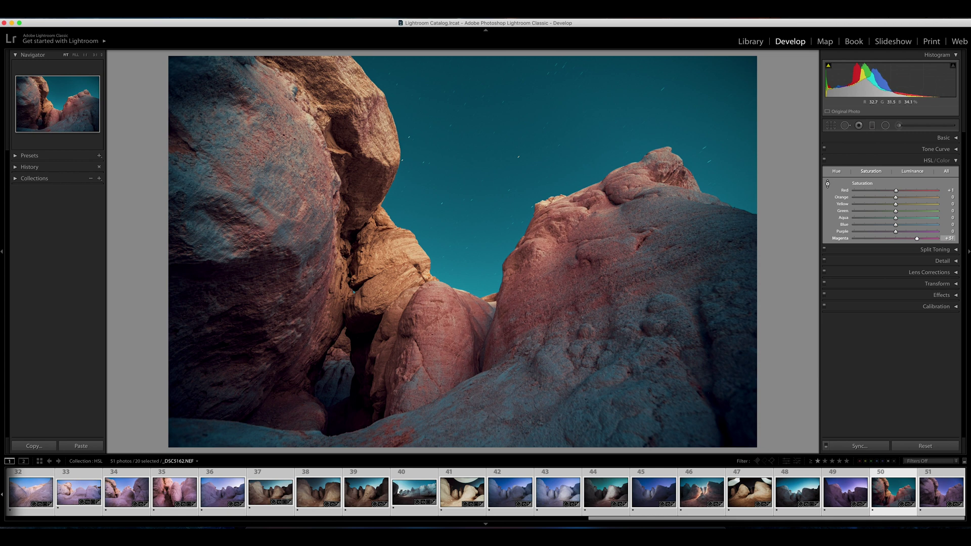
Shift the sky's hue further toward teal with Blue at −83, and compare the edited photo with its unedited version
left_click(837, 172)
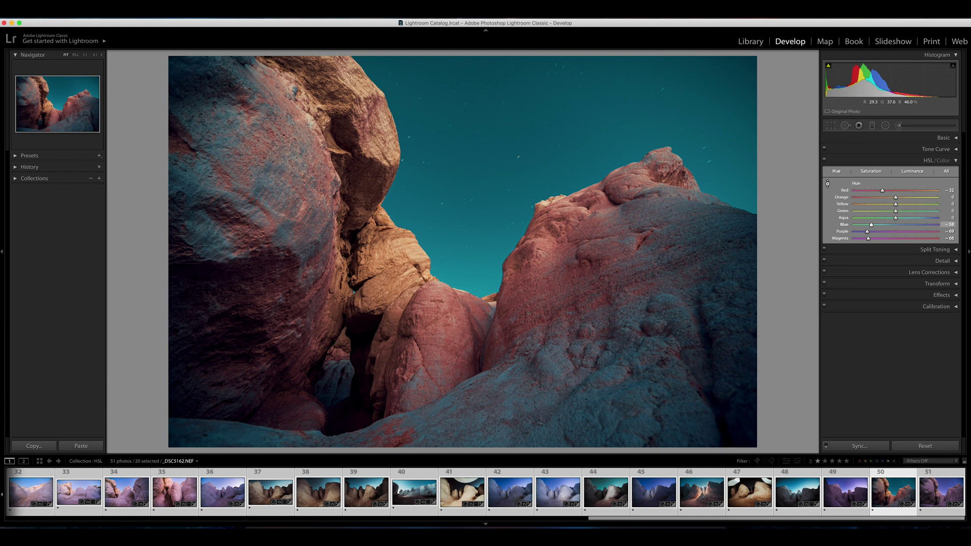
left_click_drag(591, 160, 592, 171)
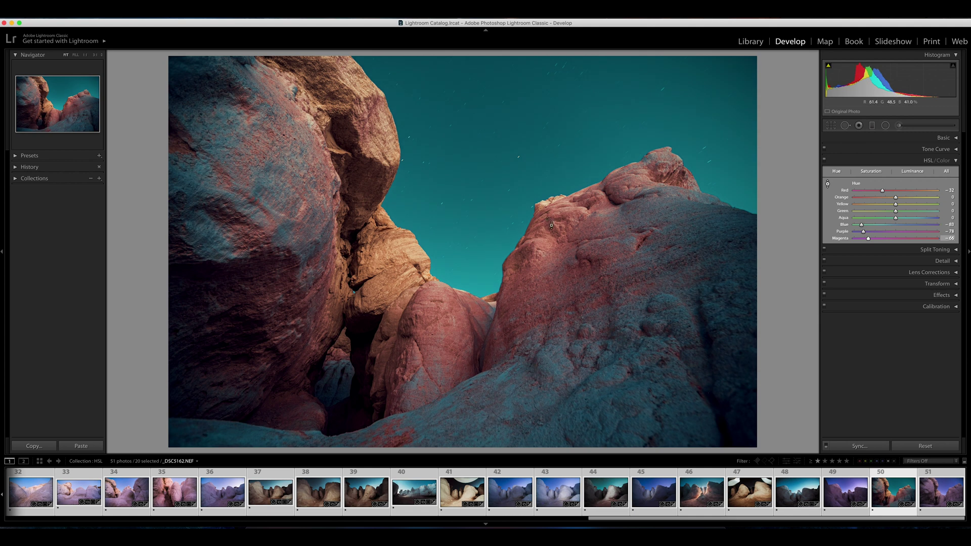
key("backslash")
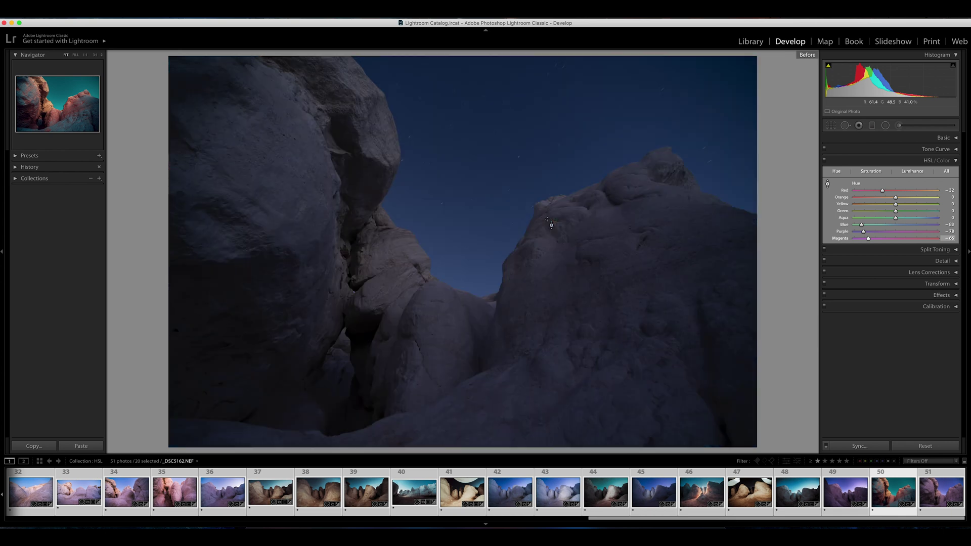
key("backslash")
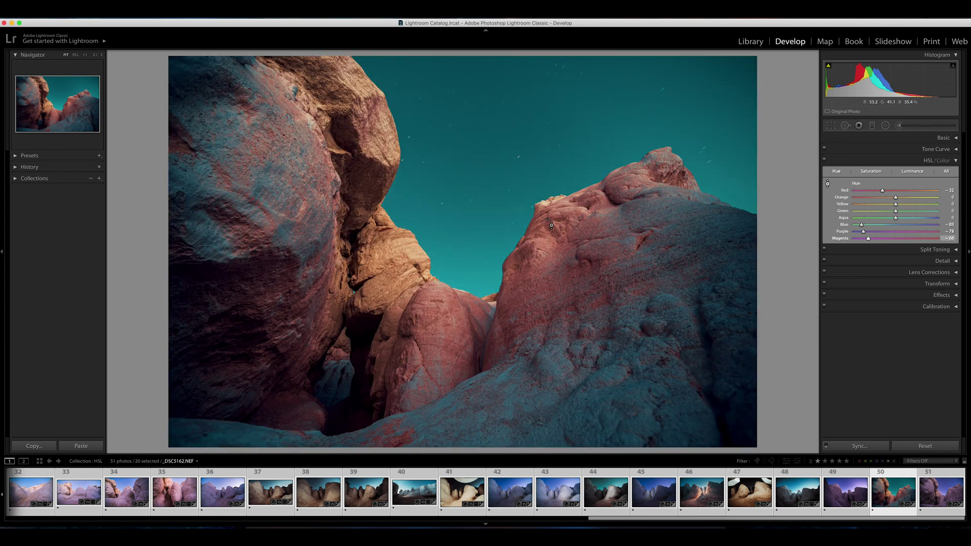